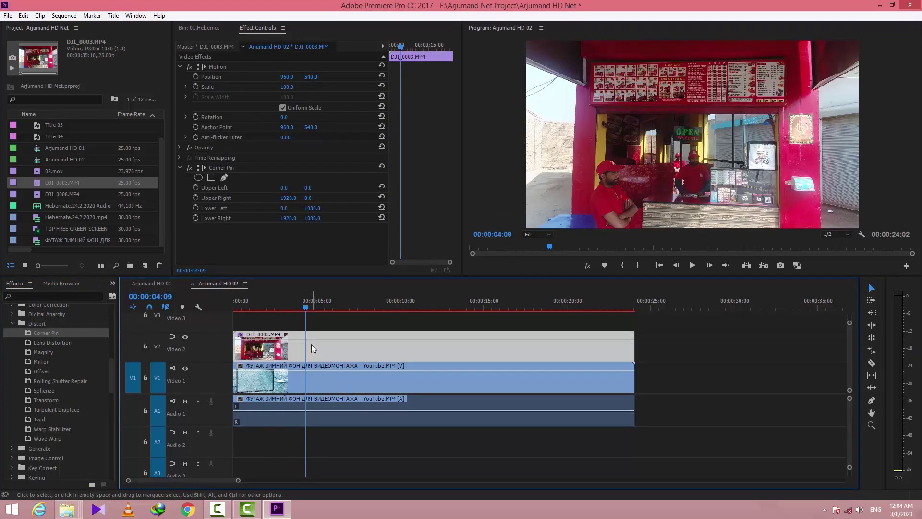
# Step: Enable keyframing for Position, Scale, Rotation and all four Corner Pin corners of DJI_0003.MP4 at 00:00:04:09
pyautogui.click(196, 77)
pyautogui.click(196, 76)
pyautogui.click(196, 87)
pyautogui.click(196, 117)
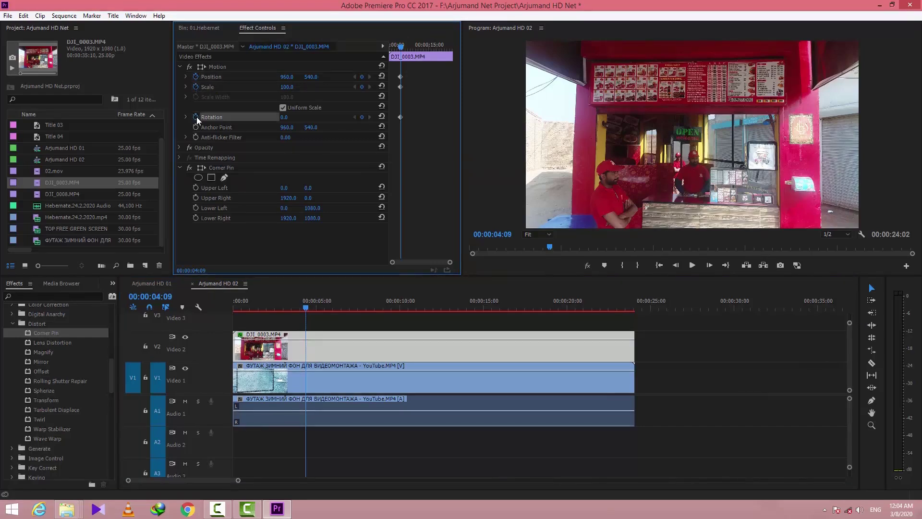
pyautogui.click(196, 188)
pyautogui.click(196, 198)
pyautogui.click(196, 208)
pyautogui.click(196, 218)
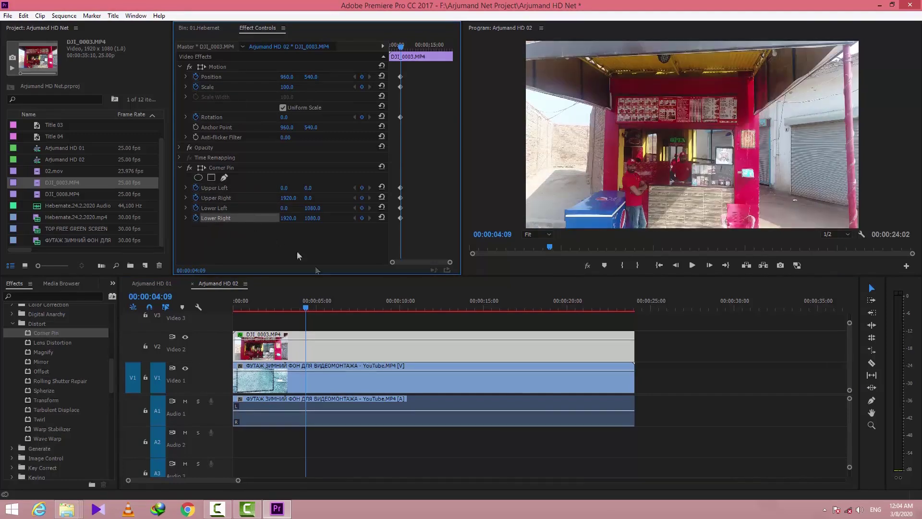
# Step: At 00:00:05:21, set the clip's Scale to 65 and its Position to 777, 597 so it sits over the background frame
pyautogui.moveTo(305, 307); pyautogui.dragTo(329, 320)
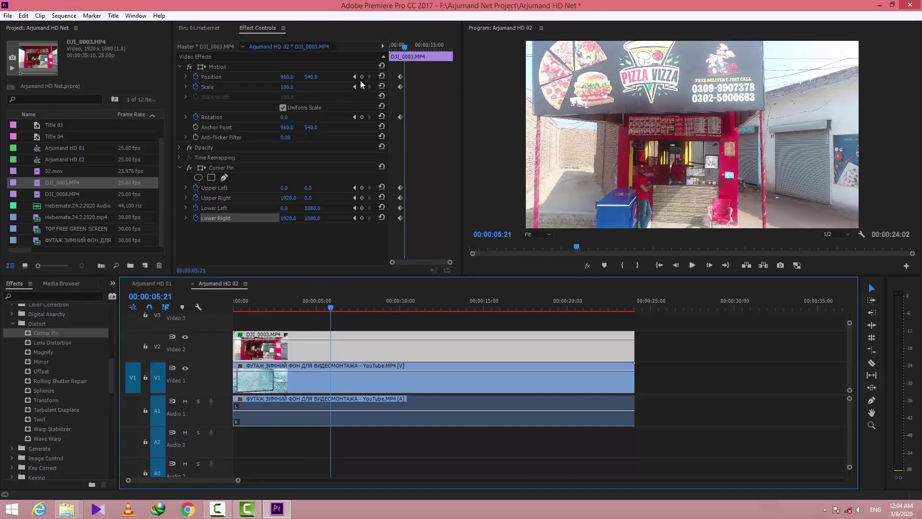
pyautogui.moveTo(286, 88); pyautogui.dragTo(196, 77)
pyautogui.moveTo(312, 77); pyautogui.dragTo(286, 77)
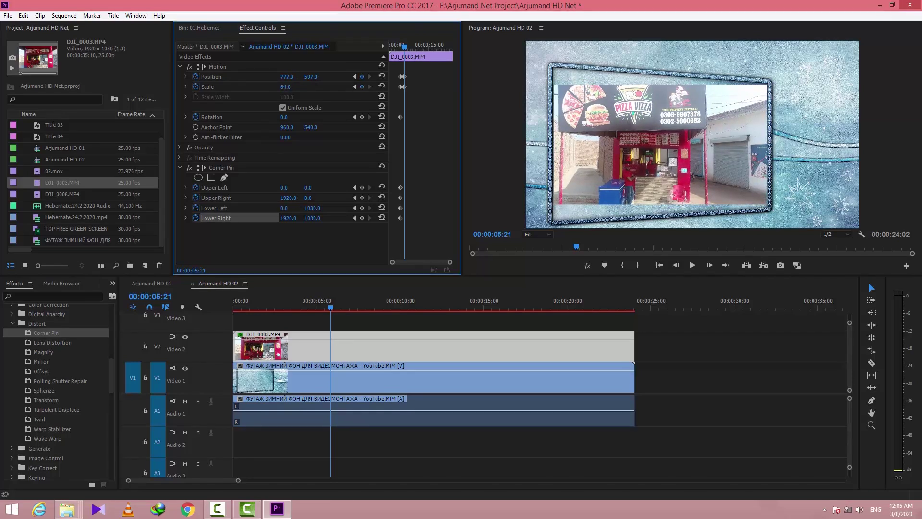
pyautogui.click(287, 87)
pyautogui.write('65')
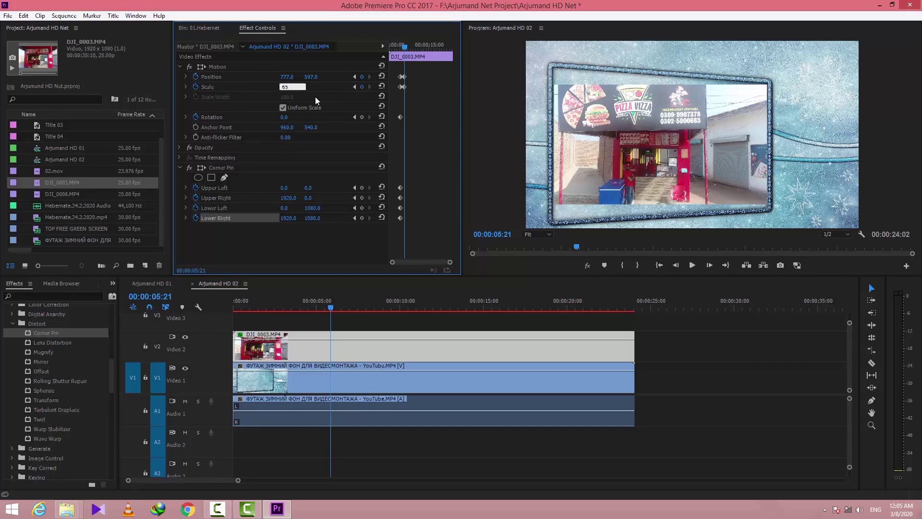
pyautogui.press('Return')
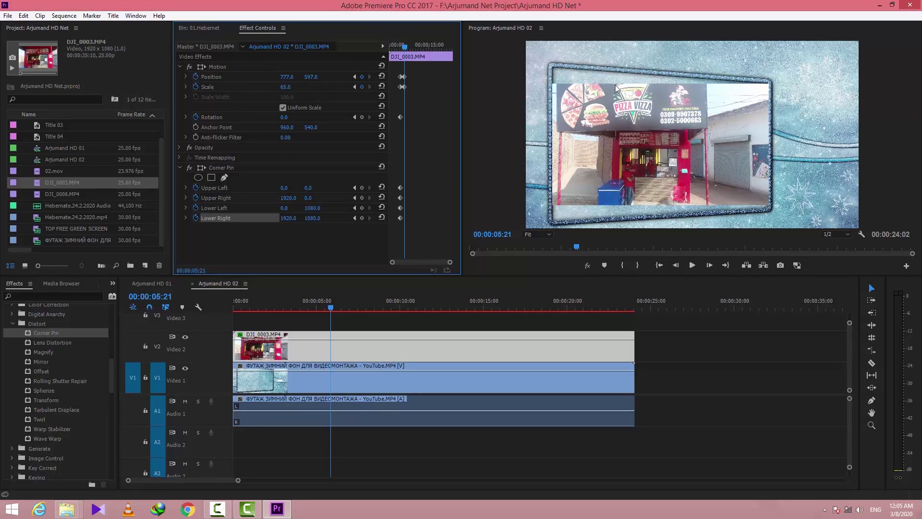
# Step: Fit the Corner Pin corners to the frame: upper left about 7.6, -144.1, lower left 3.3, 1214.9, lower right 1925.7, 1108.4
pyautogui.click(200, 168)
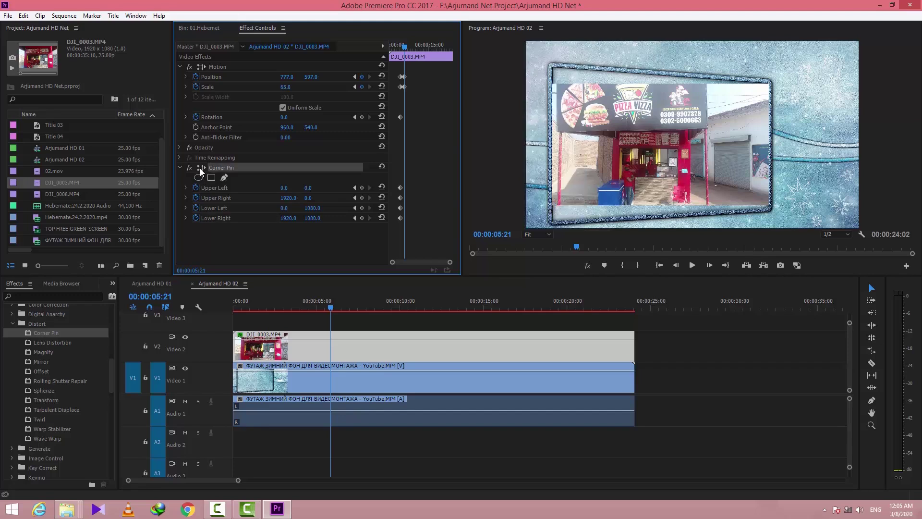
pyautogui.click(552, 83)
pyautogui.moveTo(553, 80); pyautogui.dragTo(555, 70)
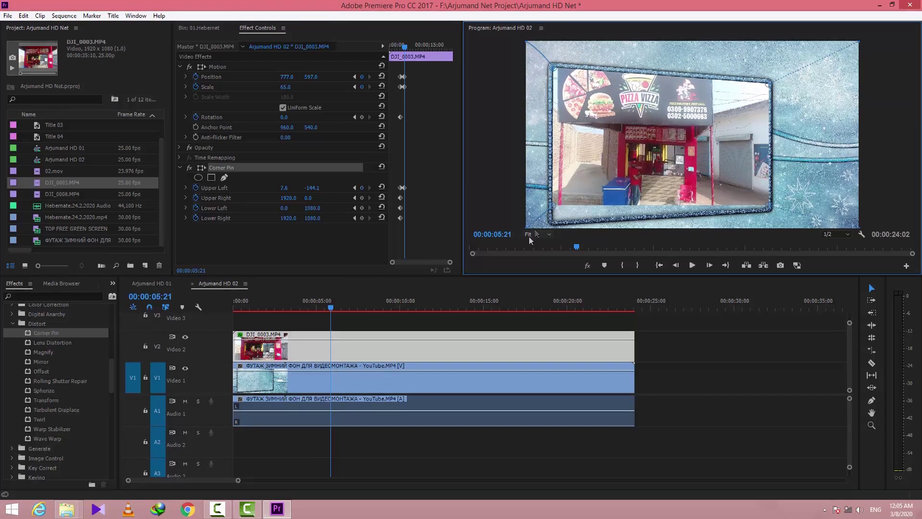
pyautogui.moveTo(555, 212); pyautogui.dragTo(557, 223)
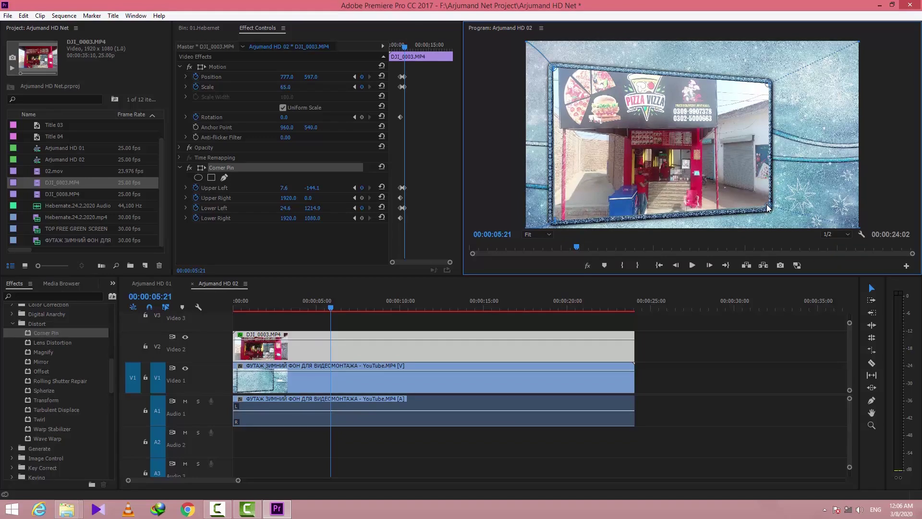
pyautogui.moveTo(771, 210)
pyautogui.mouseDown()
pyautogui.moveTo(763, 207)
pyautogui.moveTo(772, 213)
pyautogui.mouseUp()
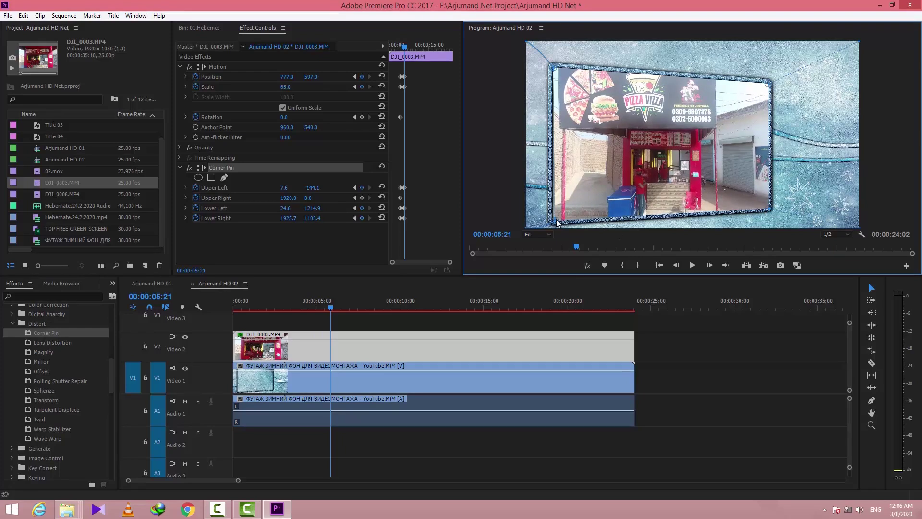
pyautogui.moveTo(555, 218); pyautogui.dragTo(554, 222)
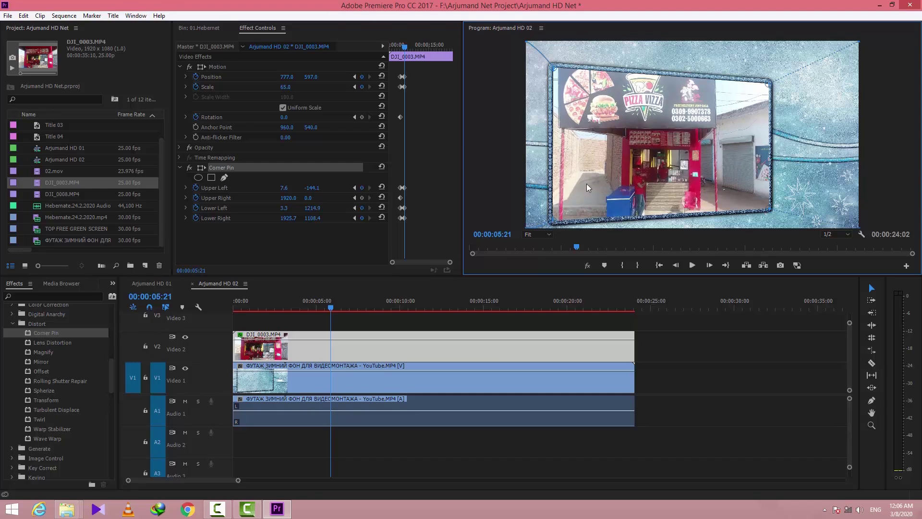
pyautogui.press('`')
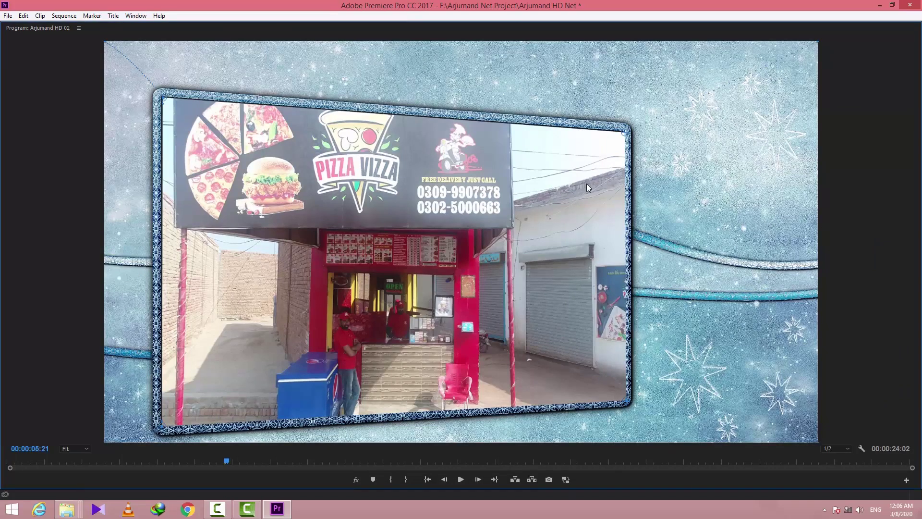
pyautogui.press('`')
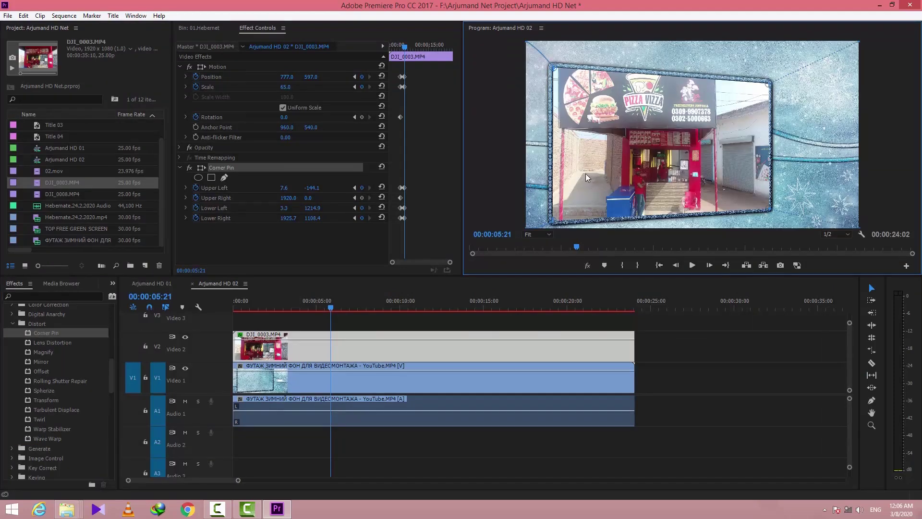
# Step: Add keyframes at 00:00:15:12 for Position, Scale, Rotation and all four Corner Pin corners, holding their current values
pyautogui.click(331, 309)
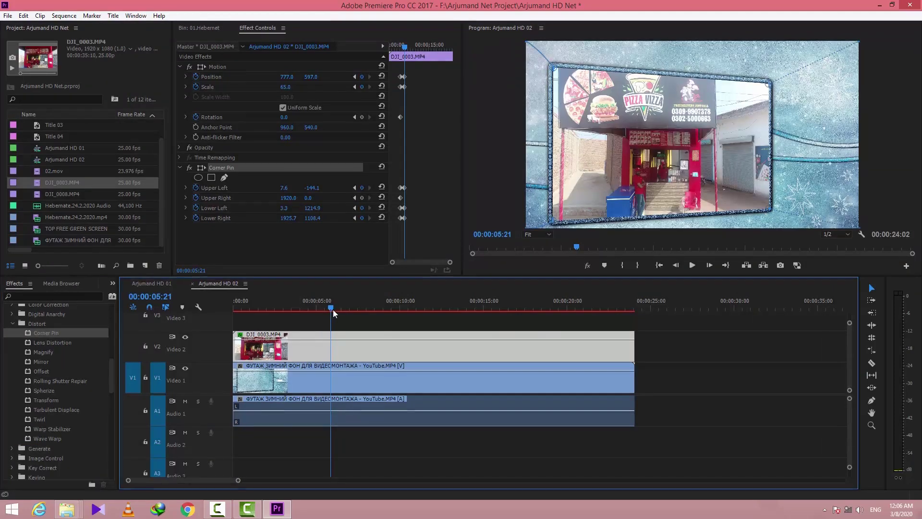
pyautogui.click(491, 312)
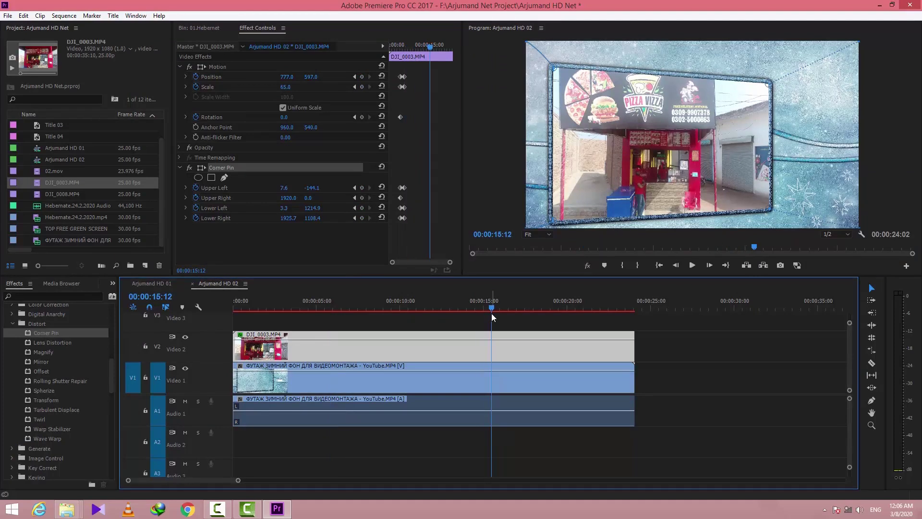
pyautogui.click(362, 77)
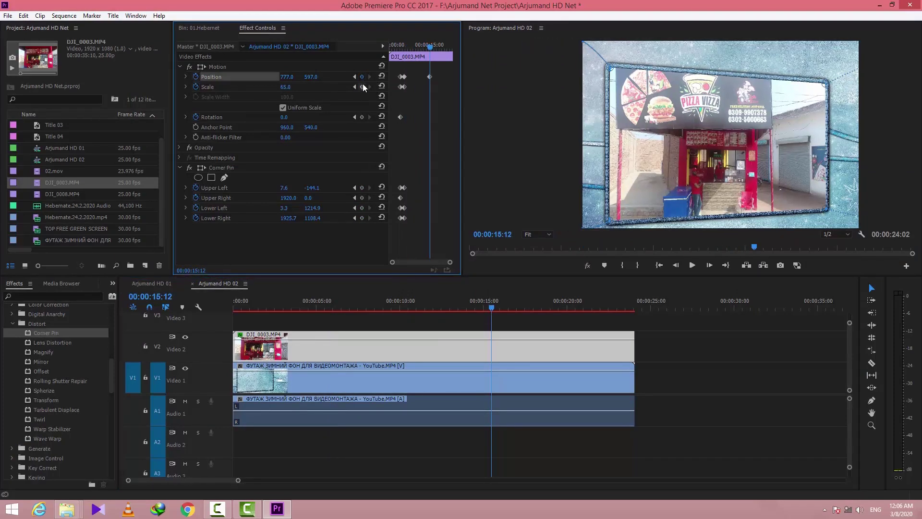
pyautogui.click(362, 86)
pyautogui.click(363, 116)
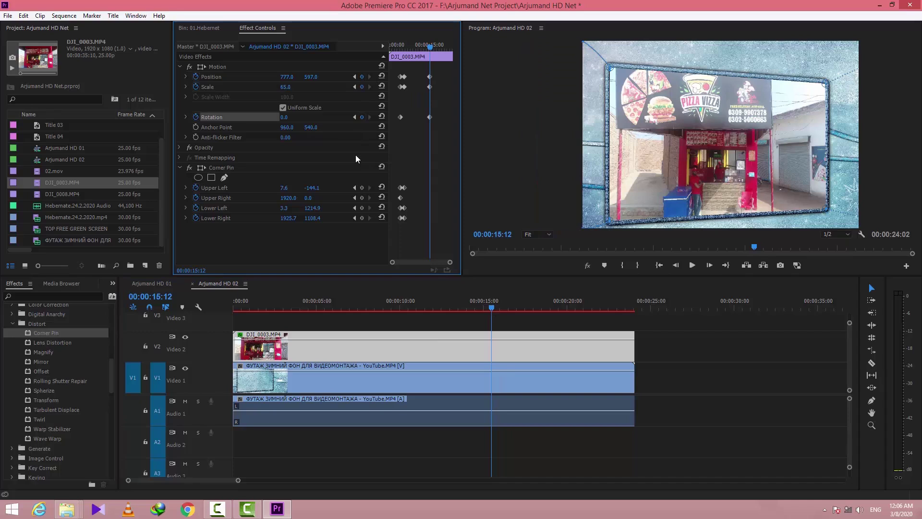
pyautogui.click(362, 187)
pyautogui.click(362, 197)
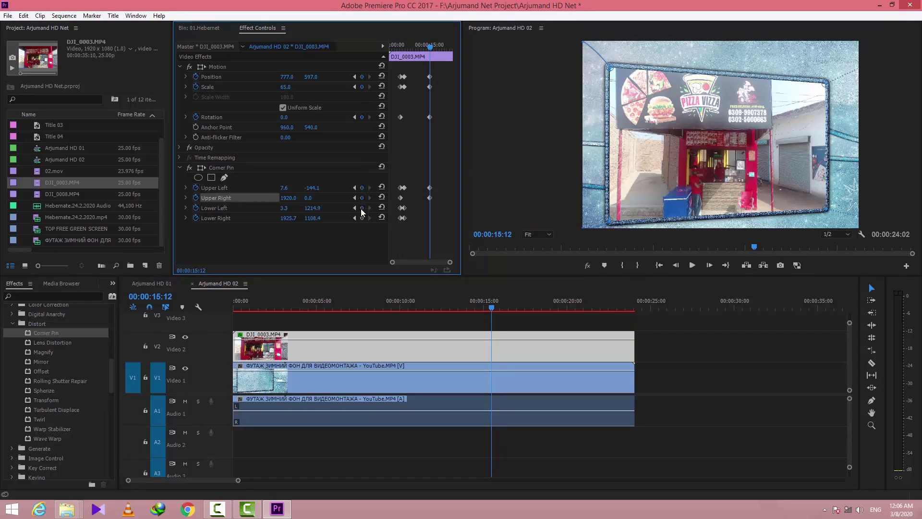
pyautogui.click(362, 207)
pyautogui.click(362, 218)
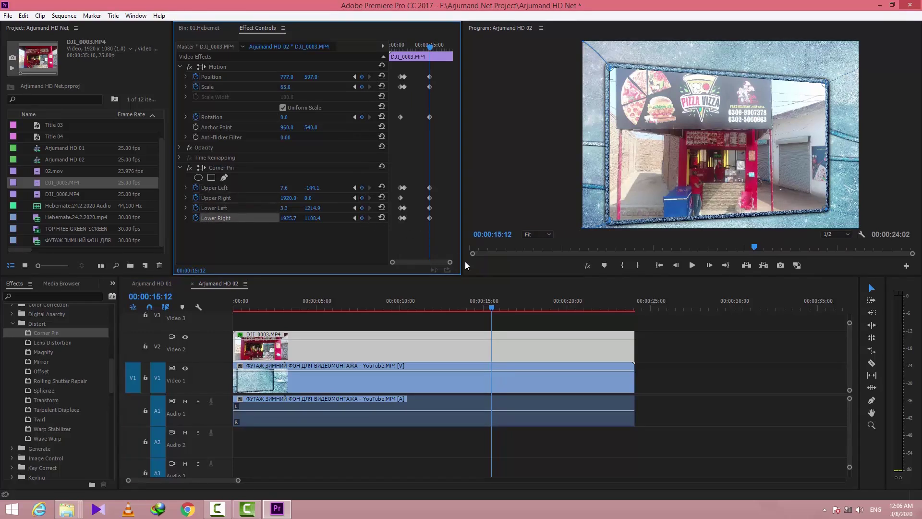
# Step: At 00:00:16:17, set the clip's Position to 960, 540 and its Scale to 100
pyautogui.moveTo(497, 312); pyautogui.dragTo(513, 309)
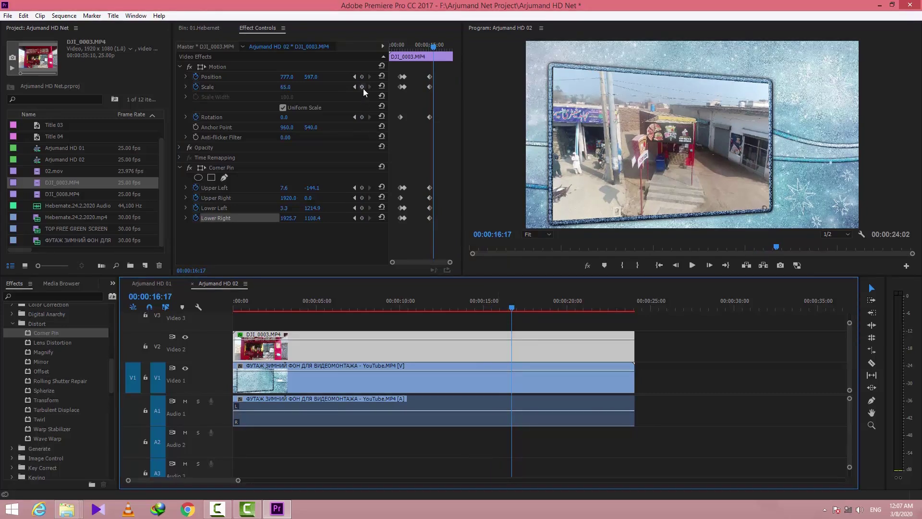
pyautogui.click(287, 77)
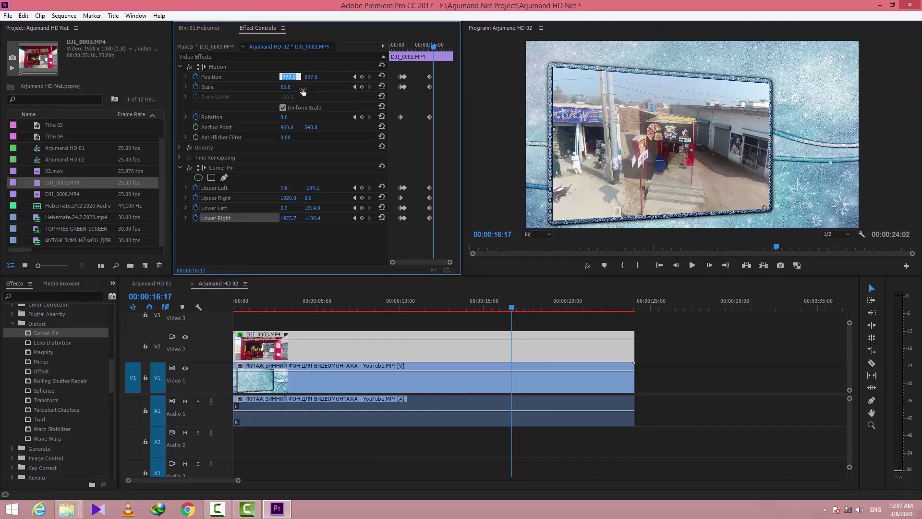
pyautogui.write('960')
pyautogui.press('Return')
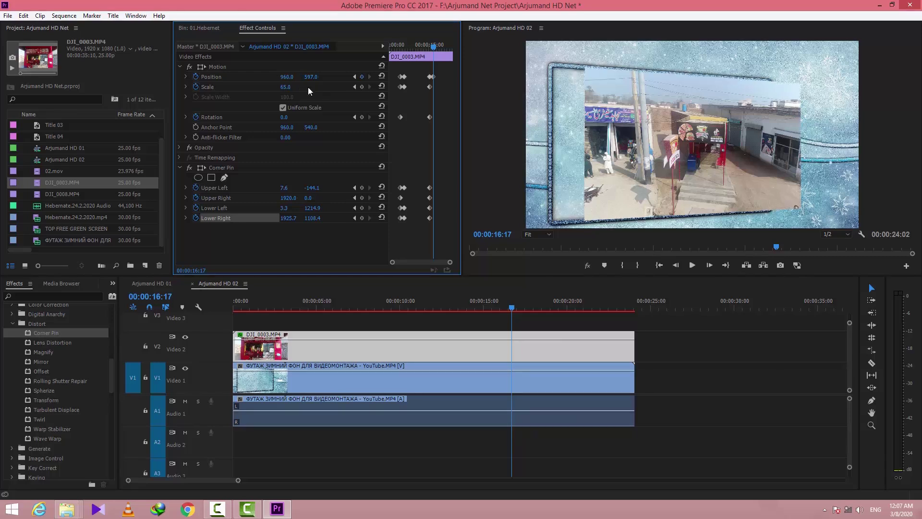
pyautogui.press('Tab')
pyautogui.write('5')
pyautogui.press('Return')
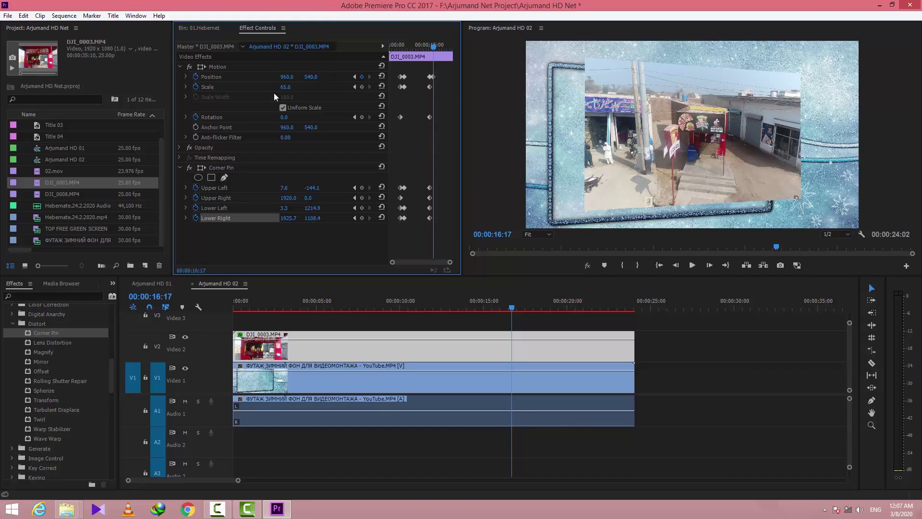
pyautogui.click(286, 87)
pyautogui.write('100')
pyautogui.press('Return')
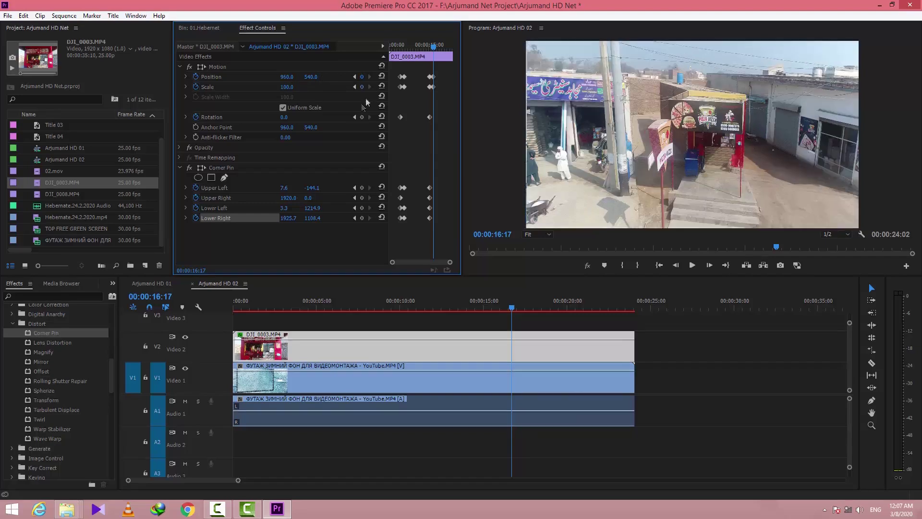
# Step: Set the Corner Pin's Upper Left to 0, 0 and its Lower Left to 0, 1080 at 00:00:16:17
pyautogui.click(288, 187)
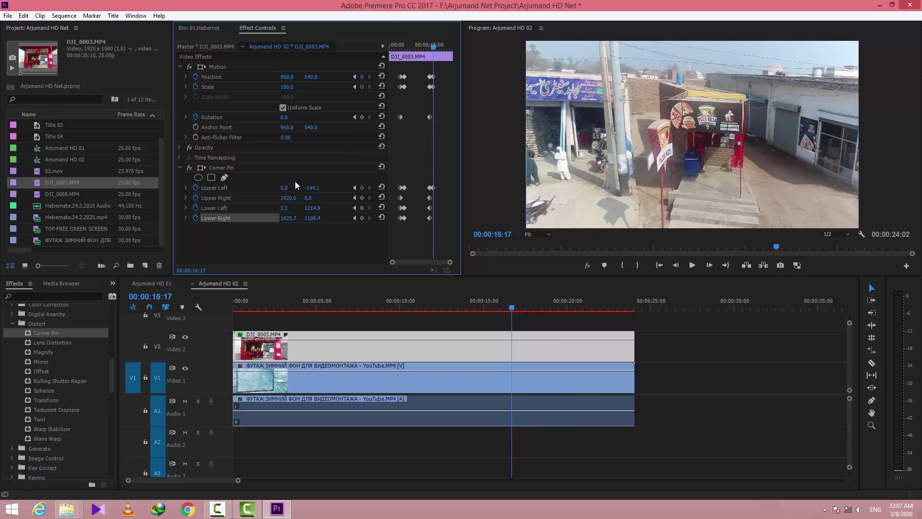
pyautogui.press('Tab')
pyautogui.write('00')
pyautogui.press('Return')
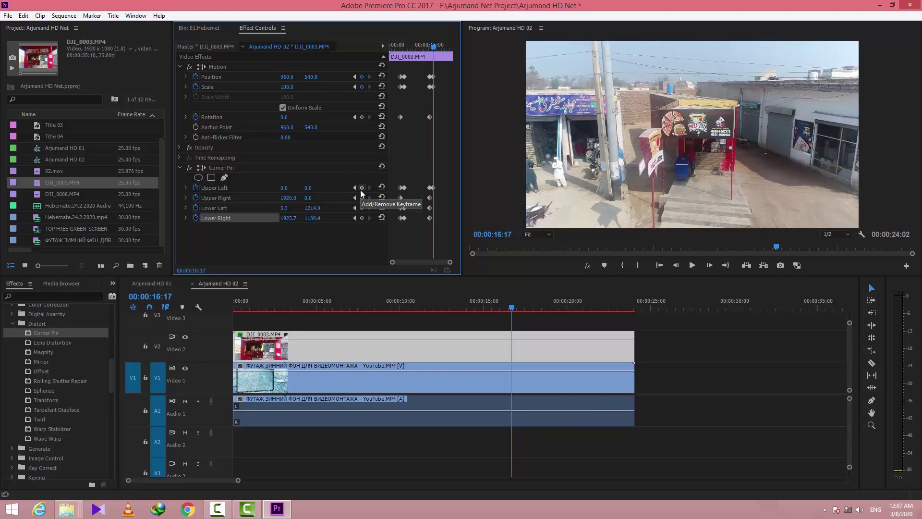
pyautogui.click(285, 210)
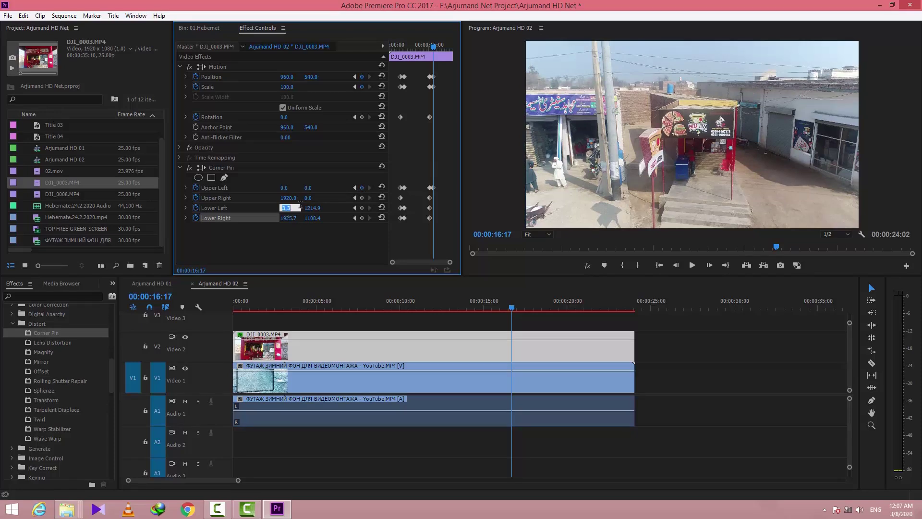
pyautogui.press('Return')
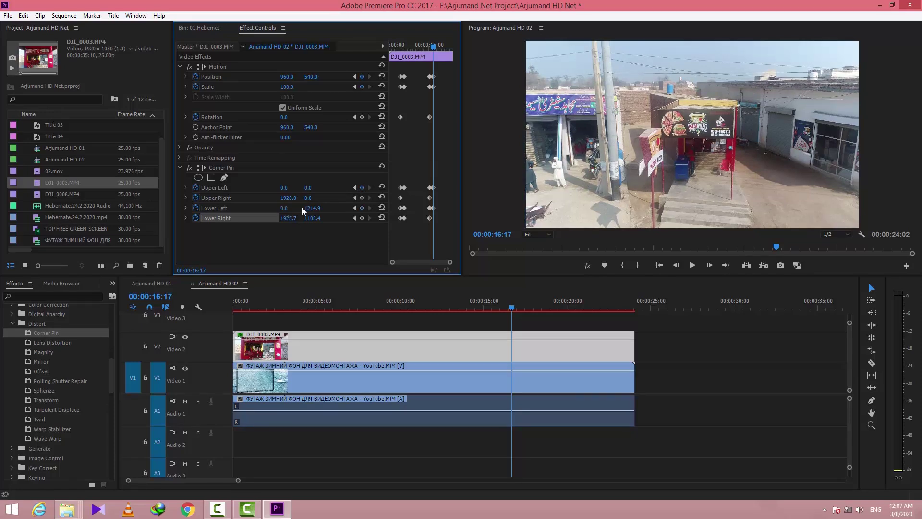
pyautogui.click(311, 209)
pyautogui.write('1080')
pyautogui.press('Return')
# Step: Set the Corner Pin's Lower Right to 1920, 1080, and move the playhead back to 00:00:02:08
pyautogui.click(295, 215)
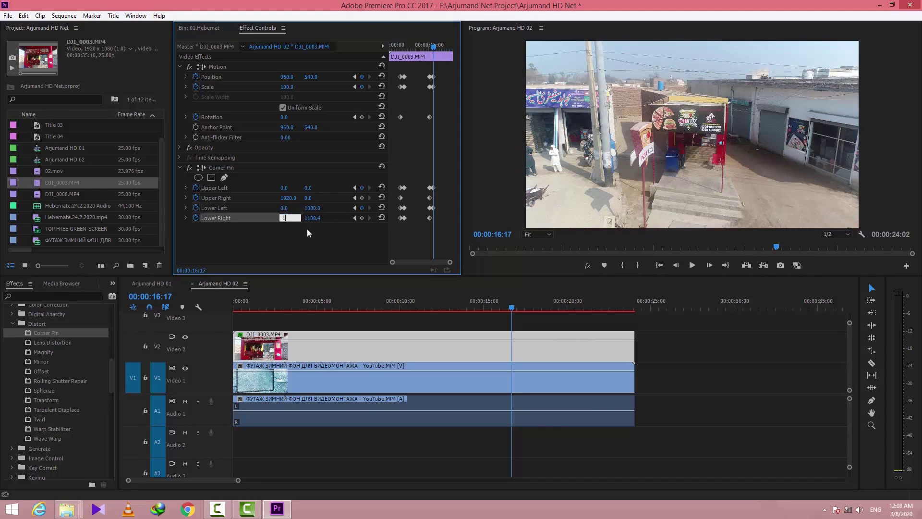
pyautogui.write('1920')
pyautogui.press('Return')
pyautogui.click(313, 219)
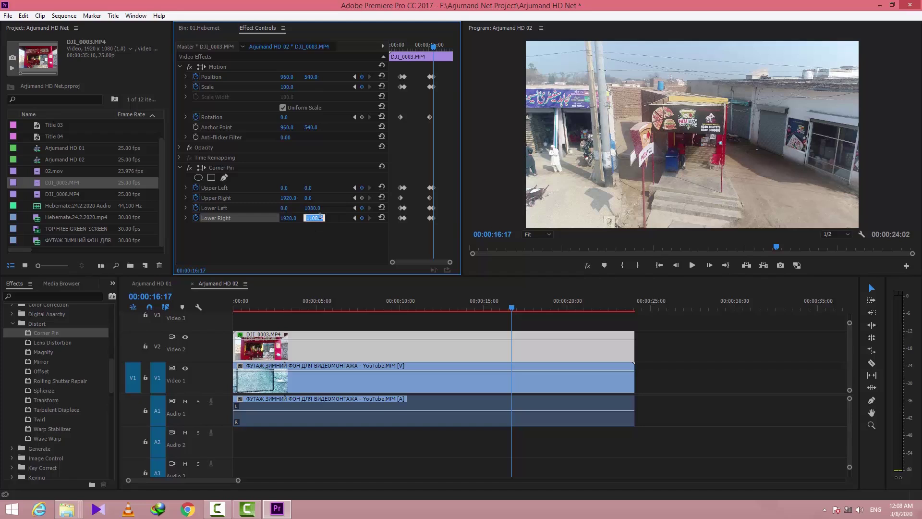
pyautogui.write('1080')
pyautogui.press('Return')
pyautogui.moveTo(368, 305); pyautogui.dragTo(272, 296)
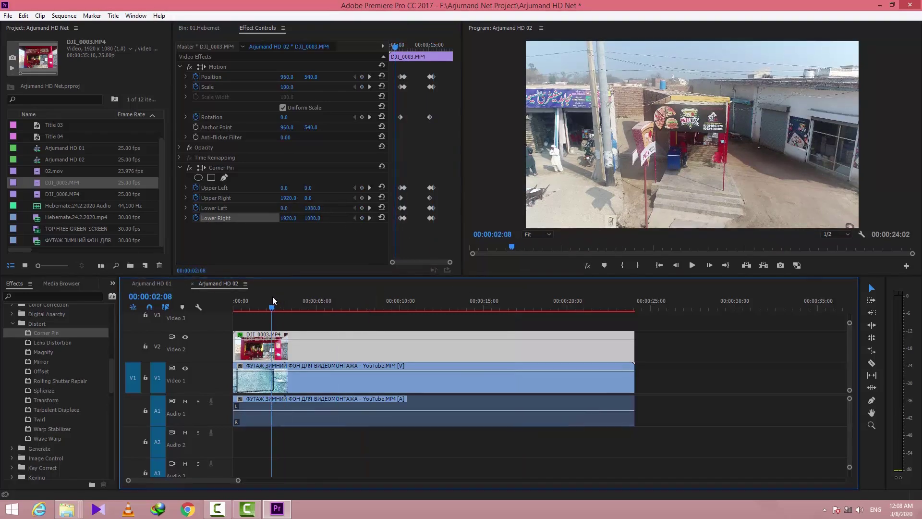